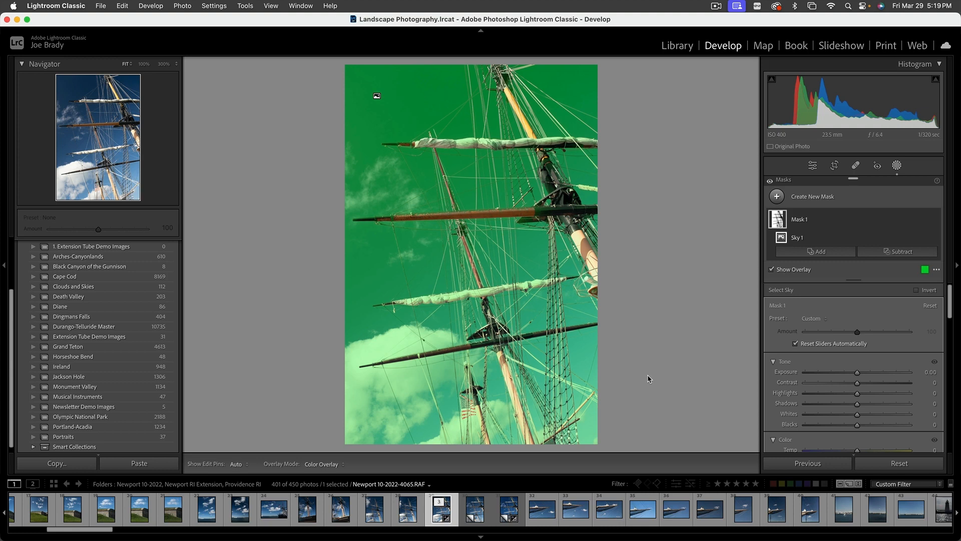
Delete the sky mask, then set the photo's Texture to +29 and Clarity to +19
key(Delete)
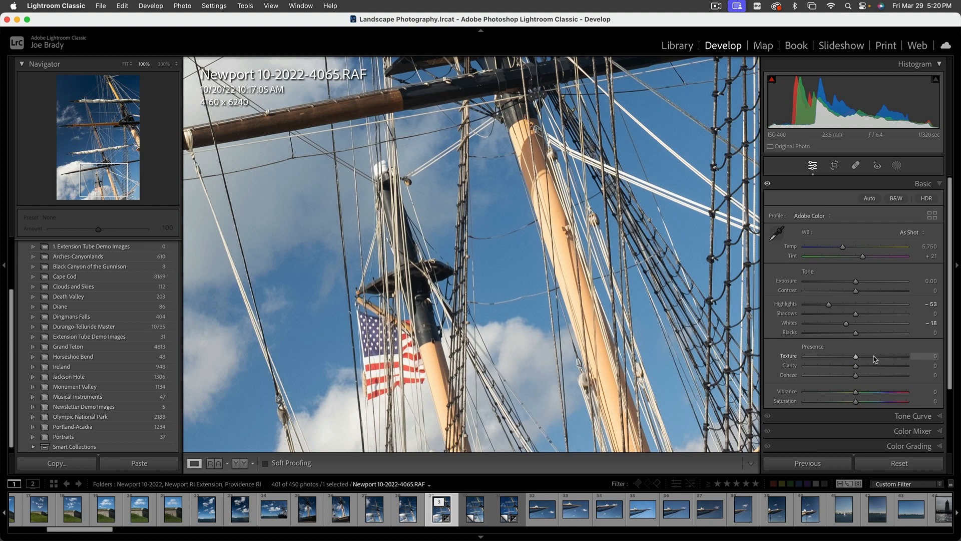
click(874, 357)
drag(875, 357, 870, 357)
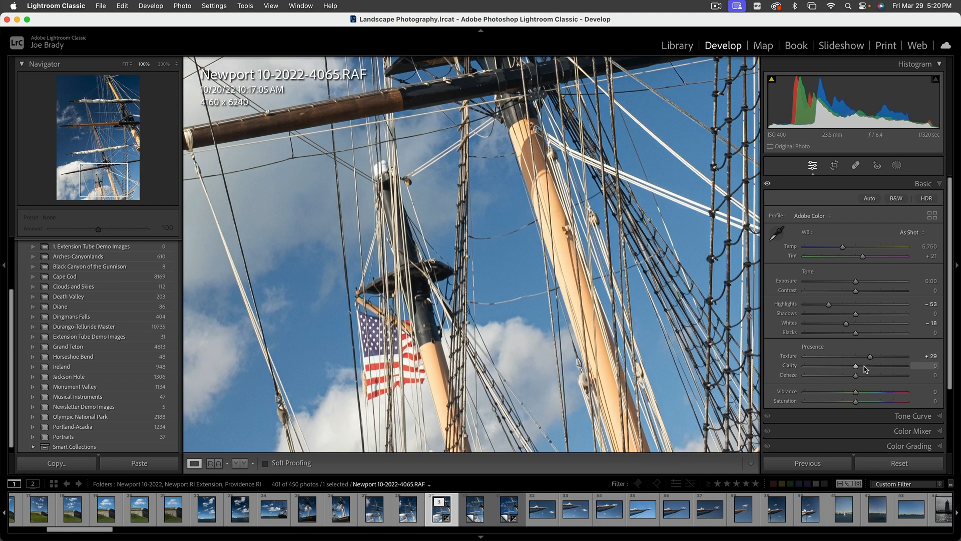
click(864, 366)
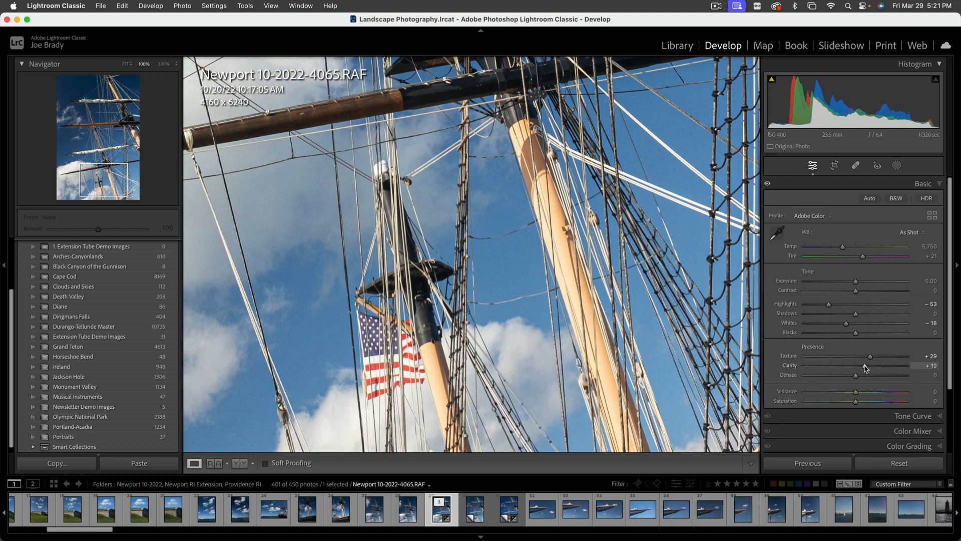
Set the photo's Vibrance to +12 and Saturation to +14
click(864, 392)
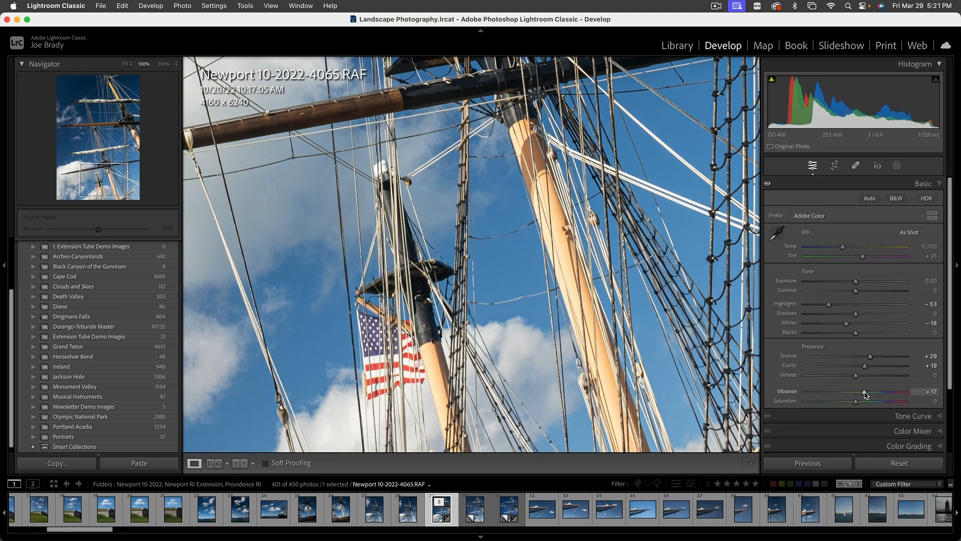
drag(864, 392, 863, 392)
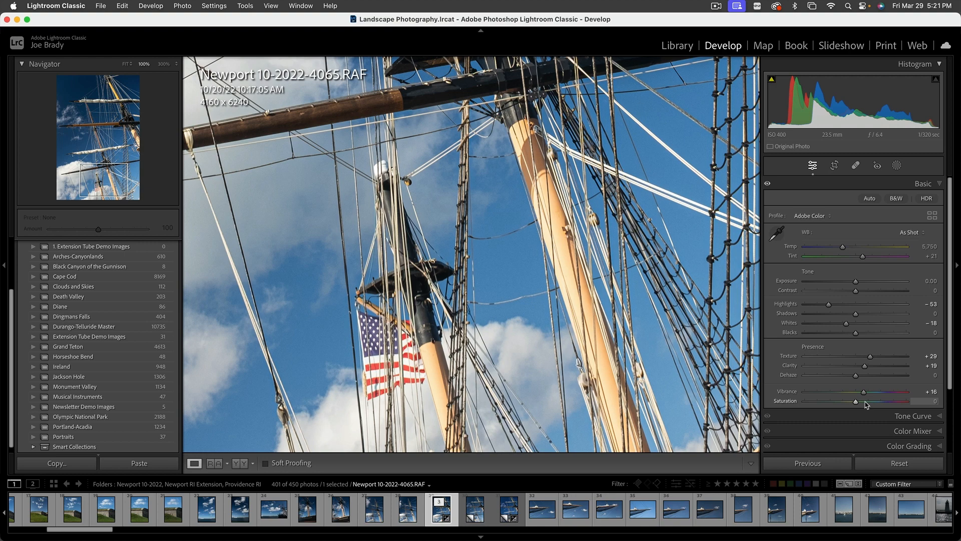
click(866, 403)
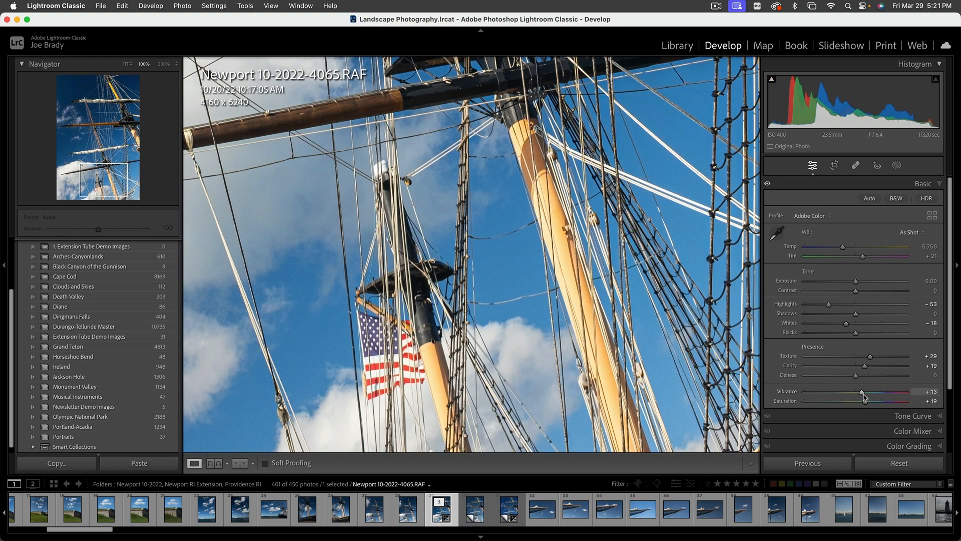
drag(868, 404, 864, 393)
click(500, 300)
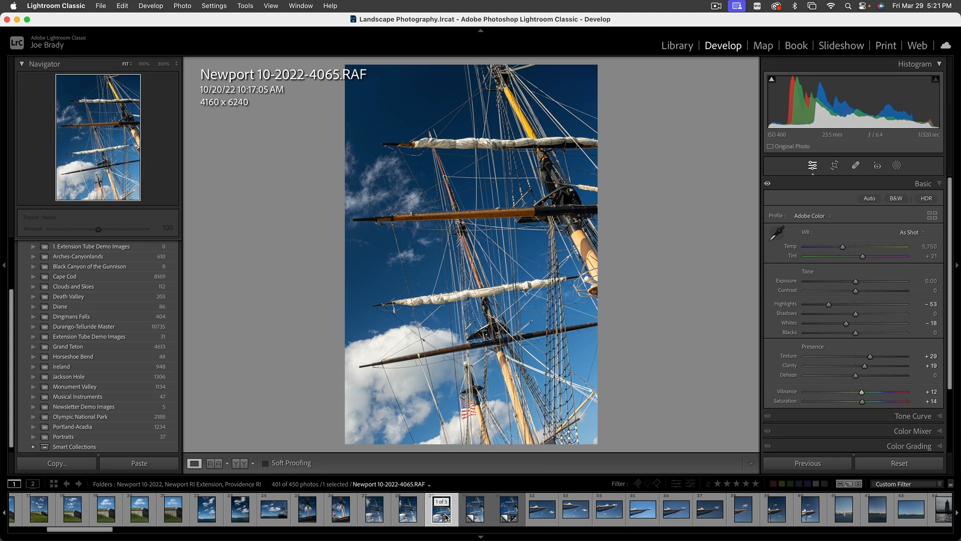
Create a virtual copy and darken its sky with targeted luminance adjustment, setting Blue to -8 and Purple to -1
key(super+apostrophe)
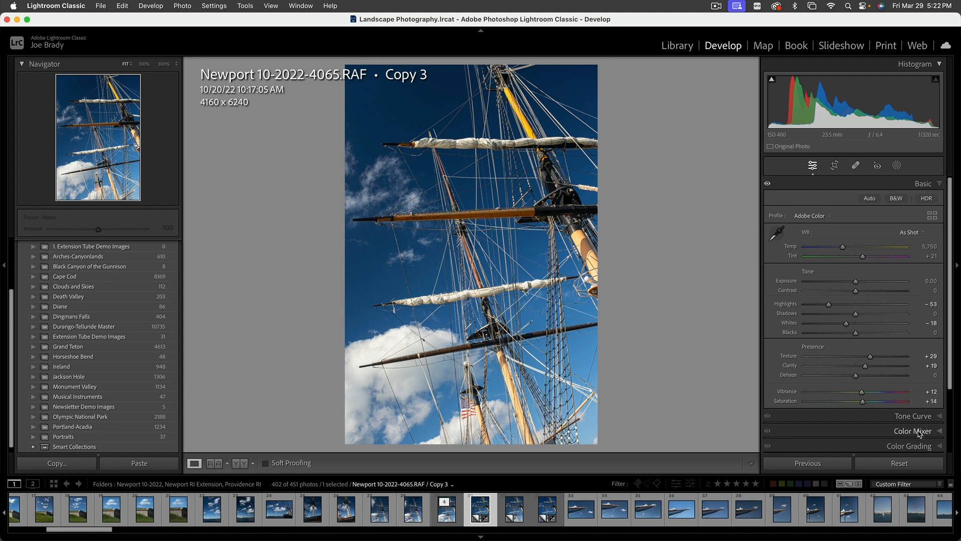
click(914, 432)
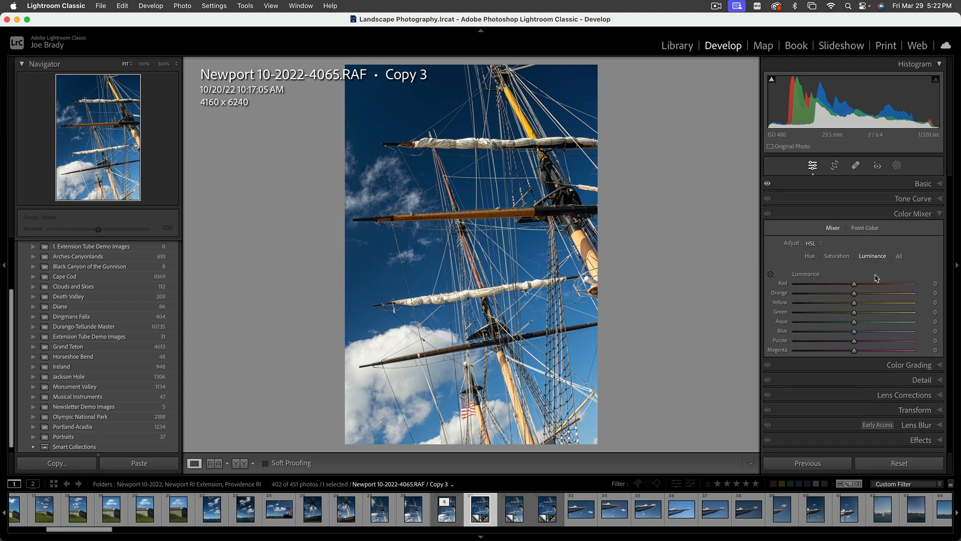
click(857, 227)
click(833, 228)
click(770, 275)
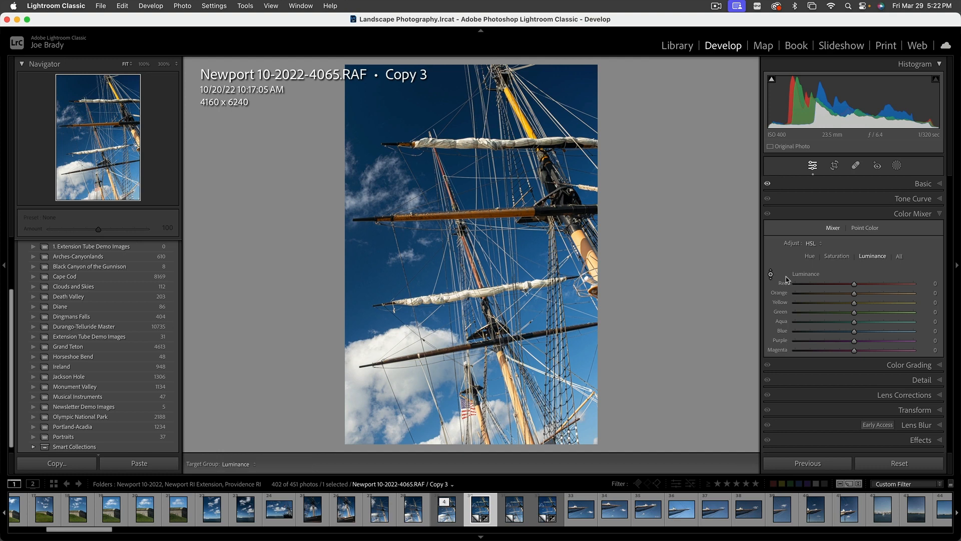
click(811, 256)
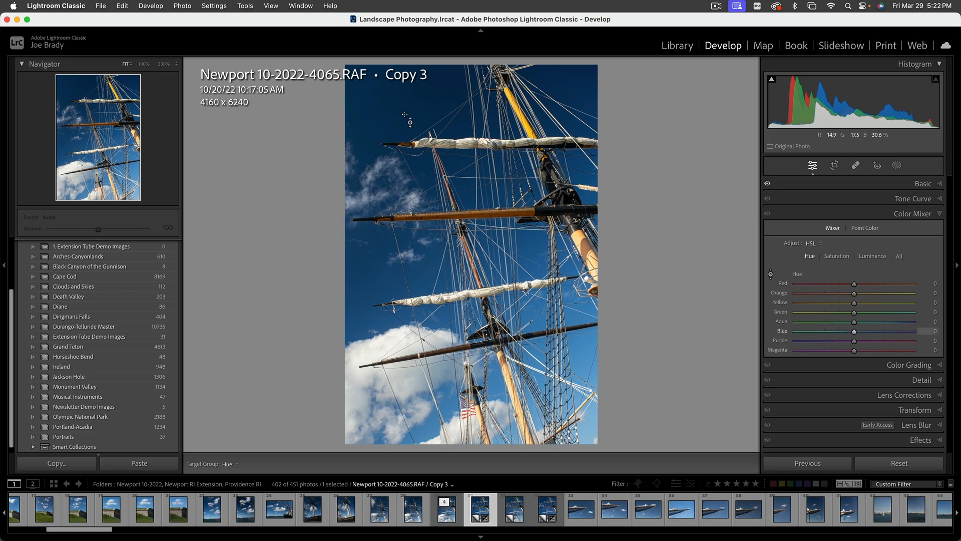
key(i)
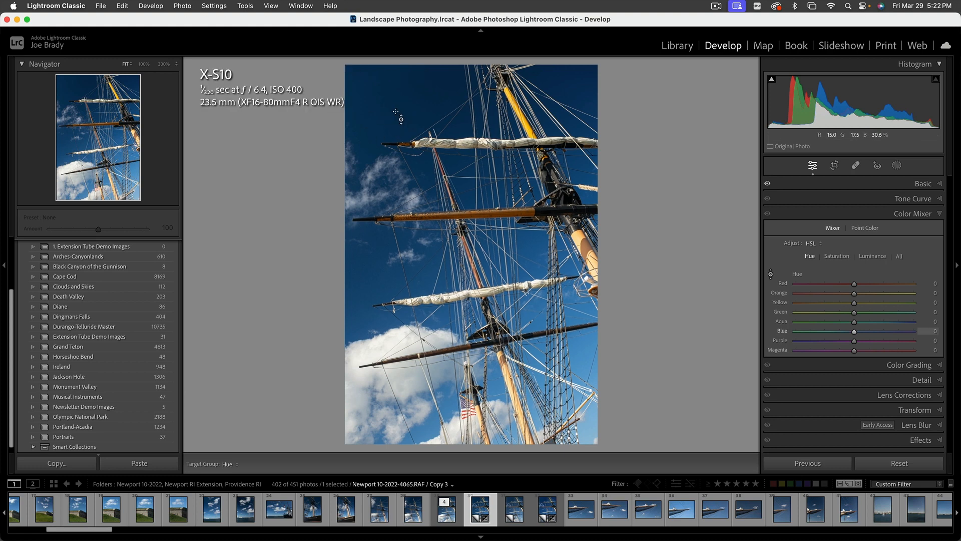
key(i)
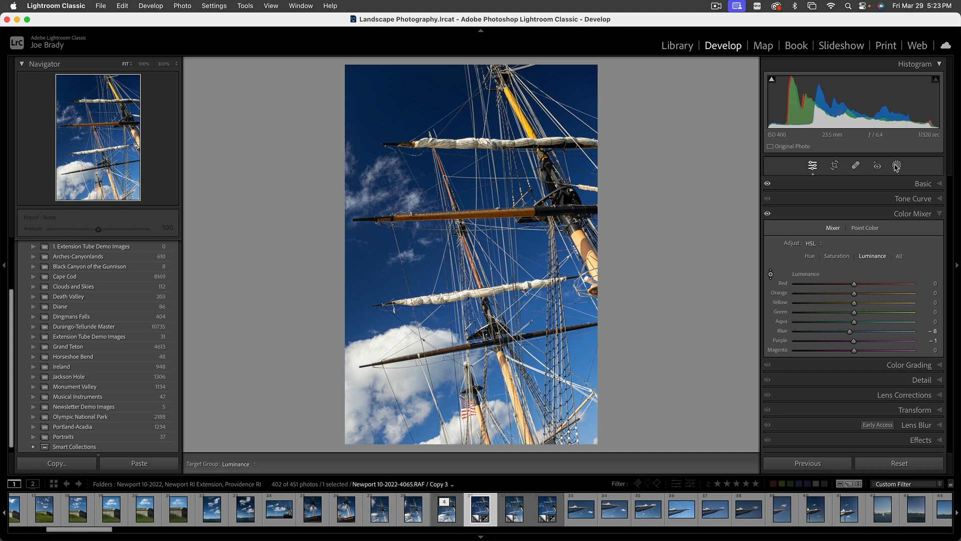
Create a sky mask and intersect it with a diagonal linear gradient across the lower rigging
click(896, 167)
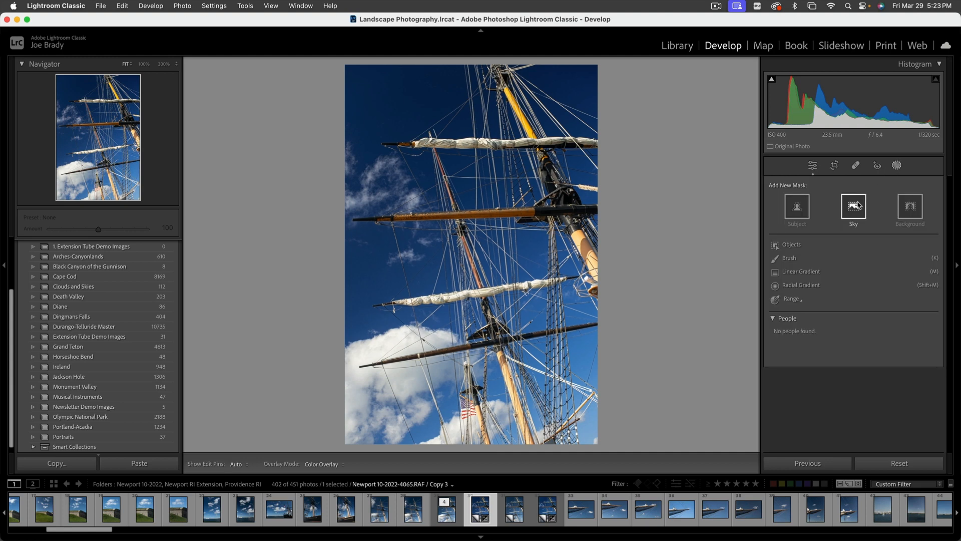
click(856, 201)
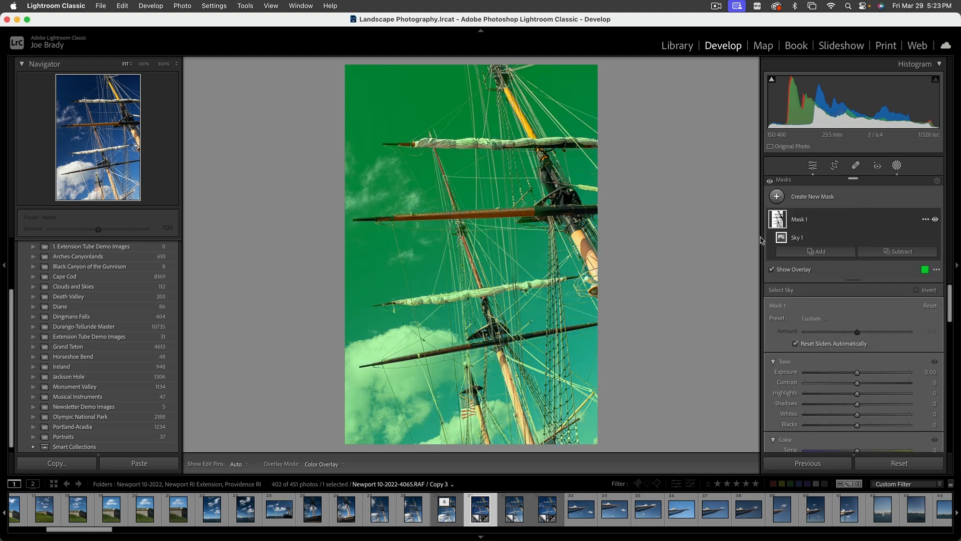
click(925, 221)
click(873, 241)
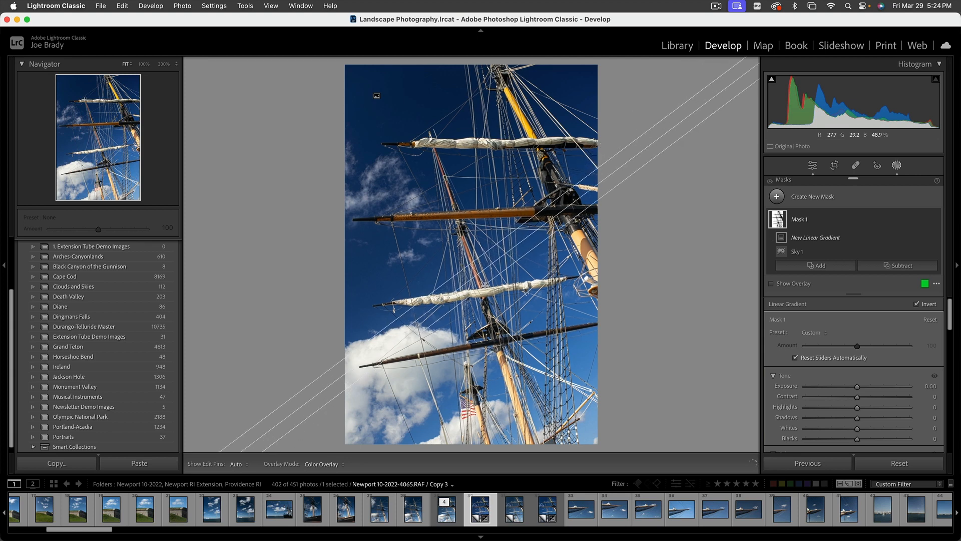
drag(516, 340, 516, 344)
Subtract the large white cloud from the sky mask using a brush with Auto Mask on
click(898, 265)
click(877, 360)
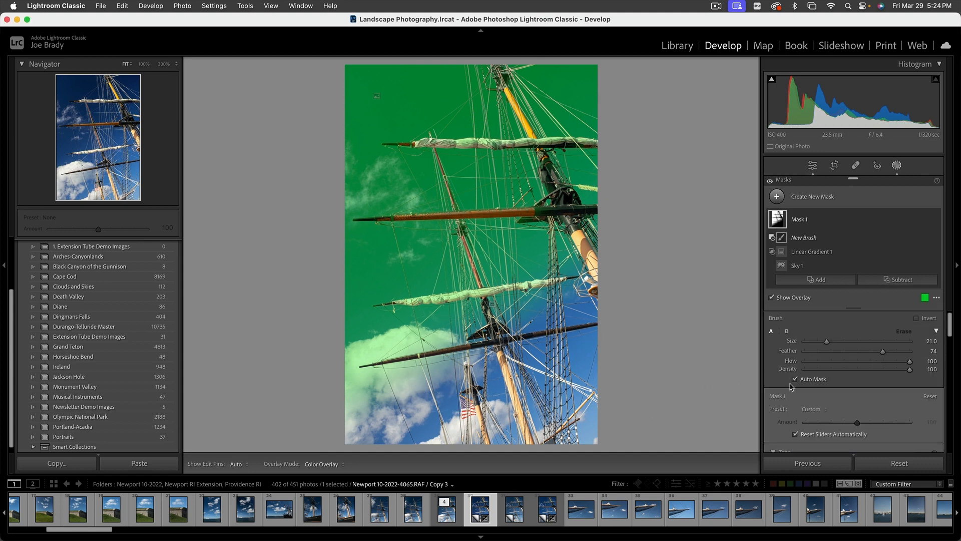
key(h)
mouse_move(384, 357)
mouse_down()
mouse_move(362, 354)
mouse_move(358, 370)
mouse_move(408, 350)
mouse_move(461, 348)
mouse_up()
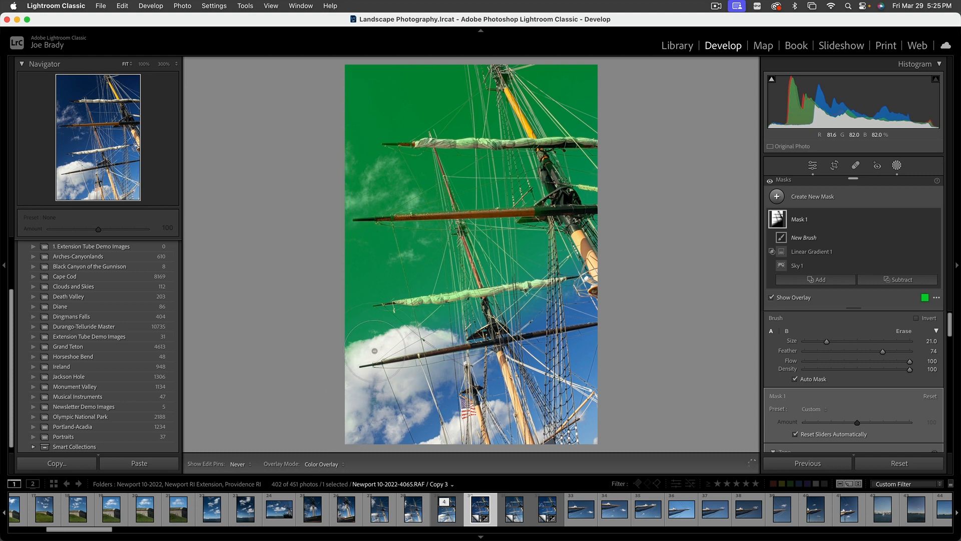
key(h)
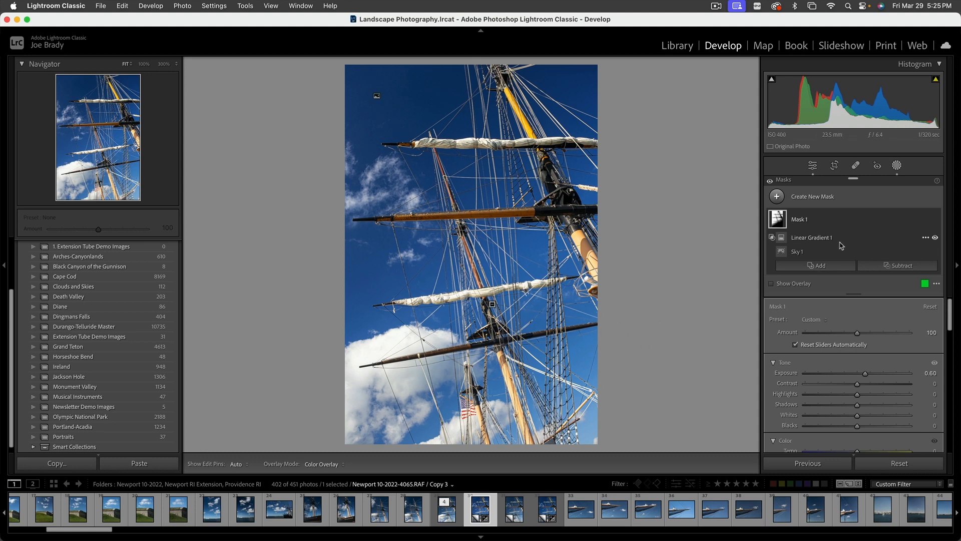
Widen and shift the sky mask's linear gradient over the lower rigging and set the mask's Exposure to 0.57
click(821, 240)
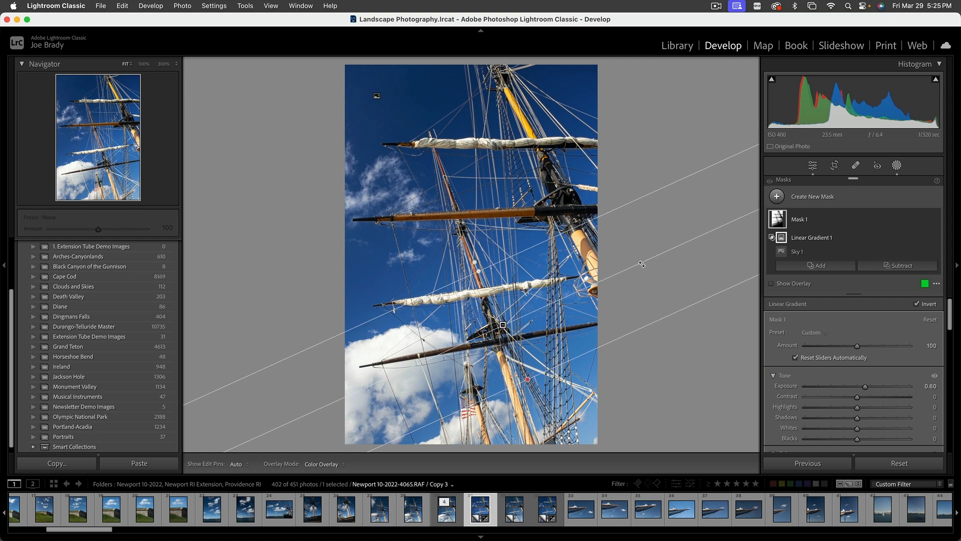
key(Escape)
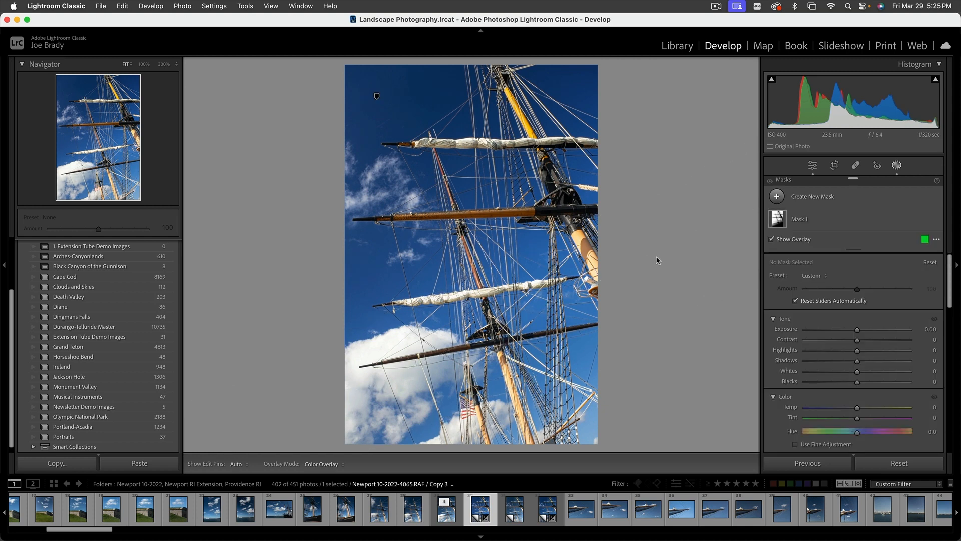
drag(856, 373, 866, 375)
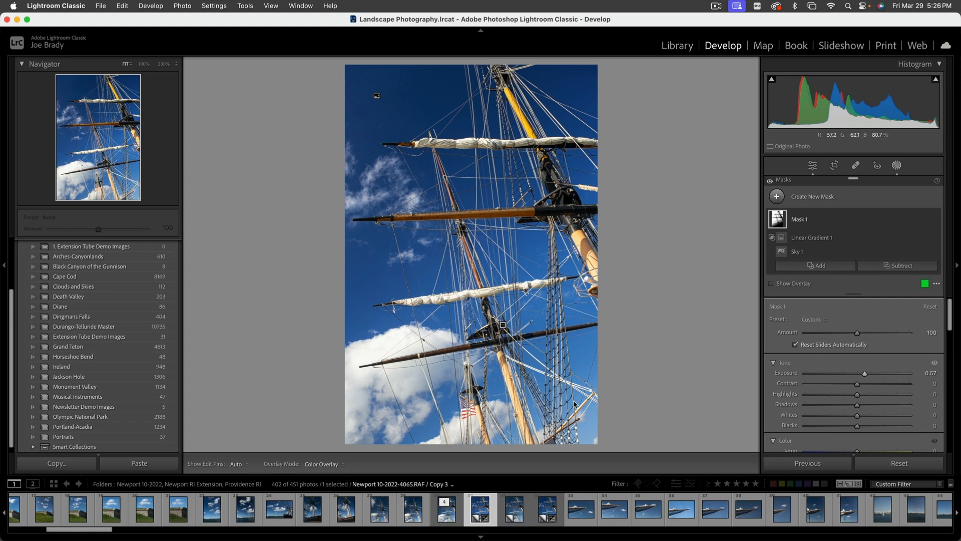
click(733, 388)
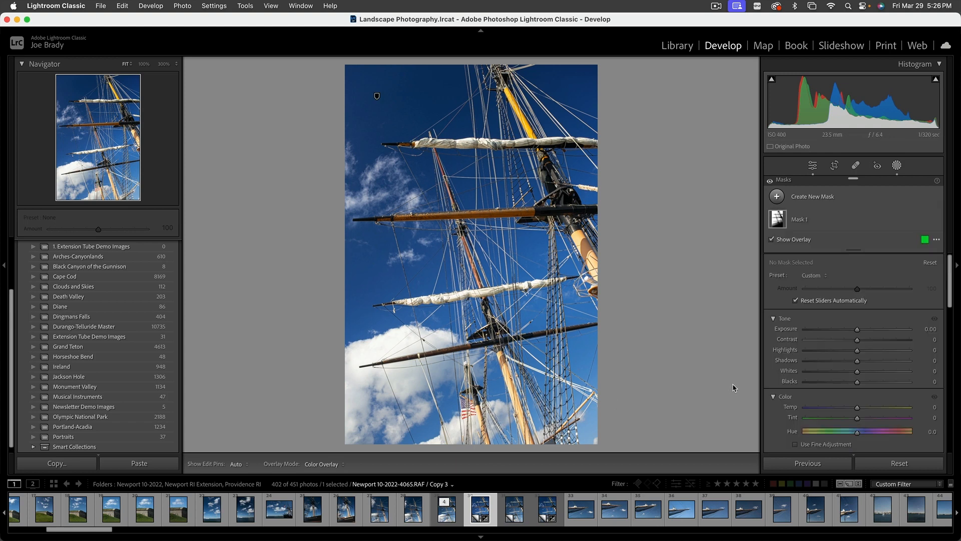
Add a separate linear gradient mask fading upward from the bottom of the photo and increase its Saturation
click(801, 198)
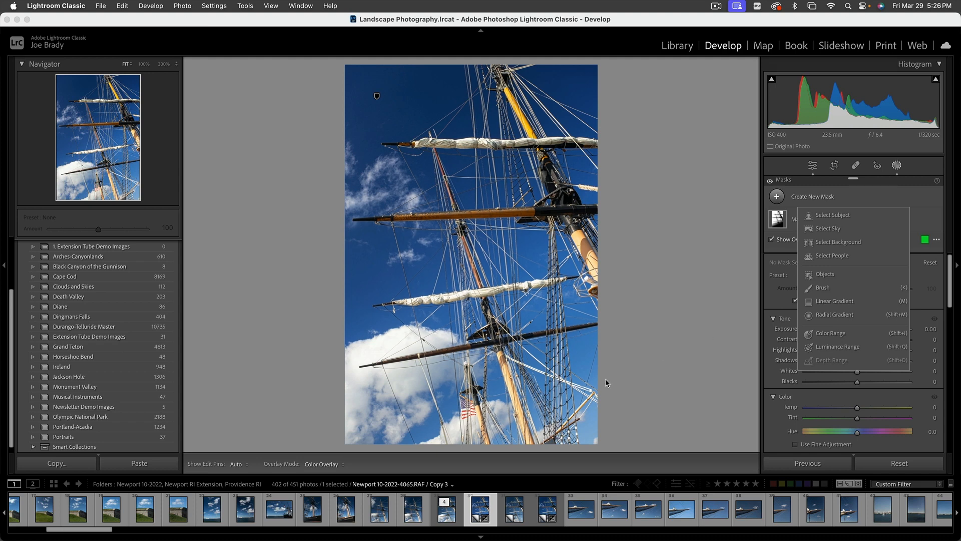
key(Escape)
key(m)
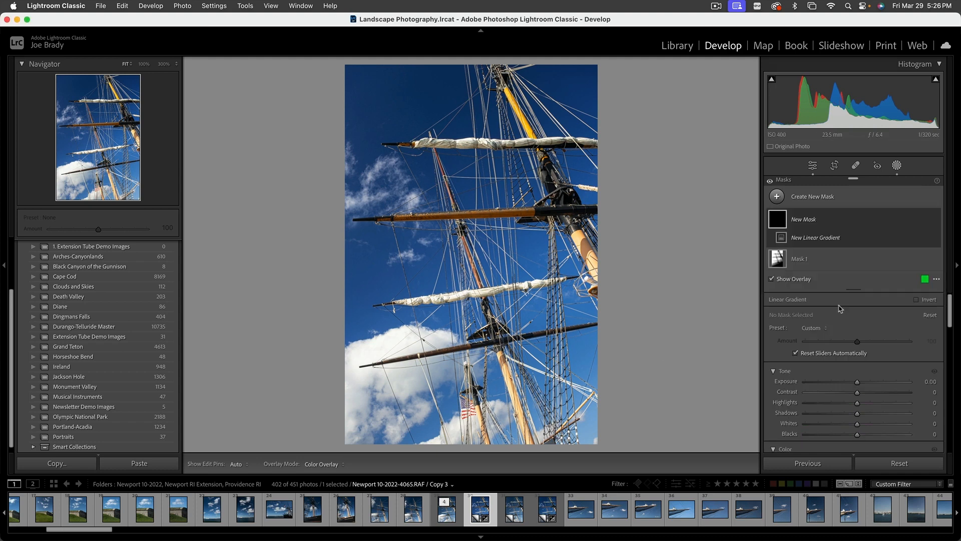
drag(492, 390, 478, 311)
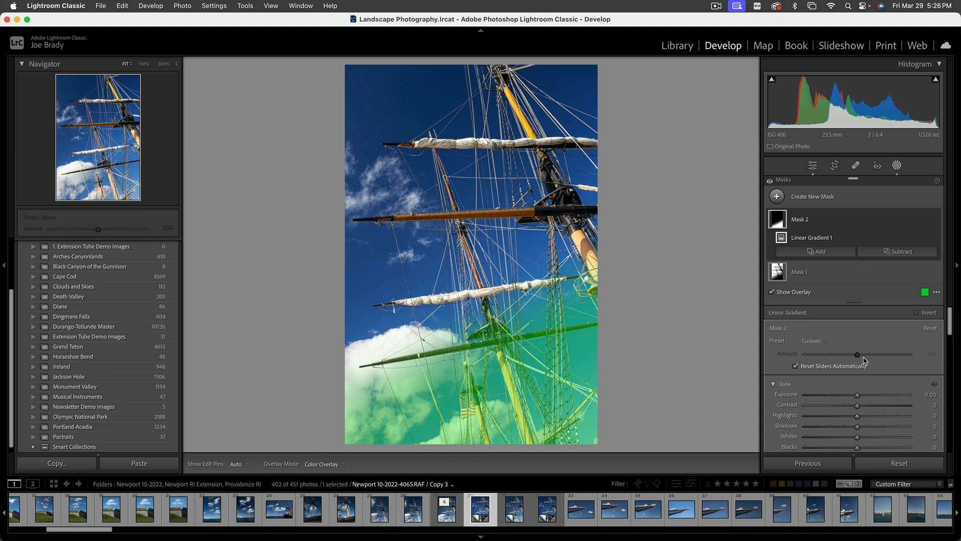
scroll(865, 411, down, 5)
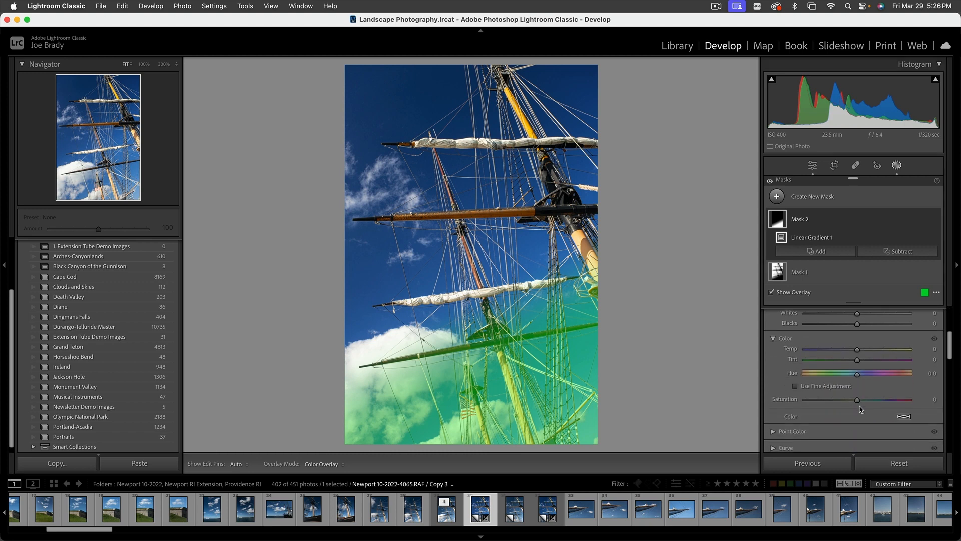
drag(856, 400, 869, 400)
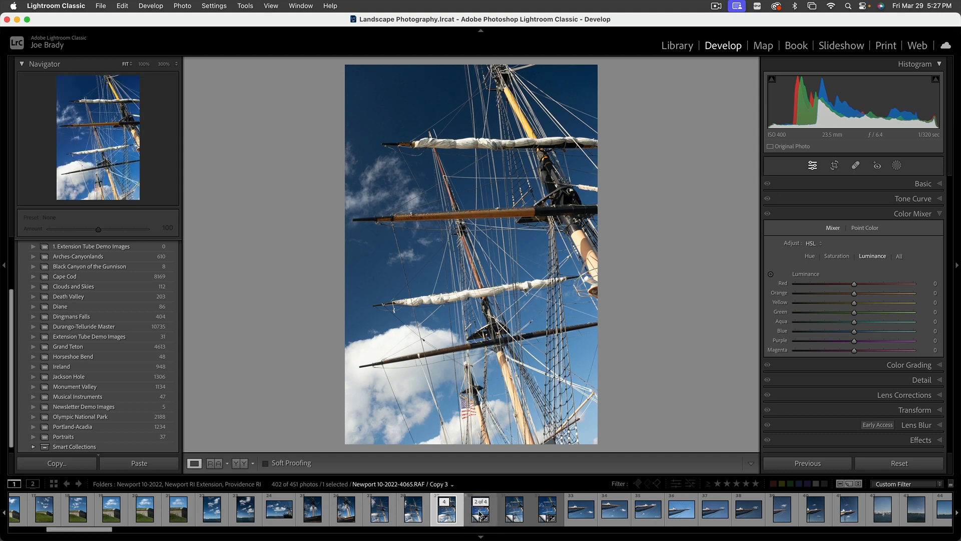
Compare the original photo and its edited virtual copy side by side on a black background, zooming in on the mast
super+click(480, 513)
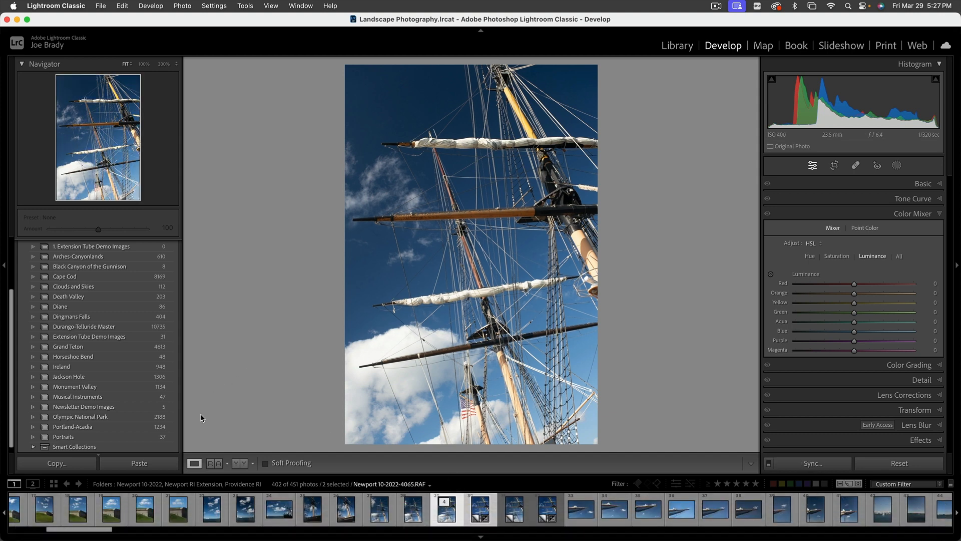
key(c)
key(l)
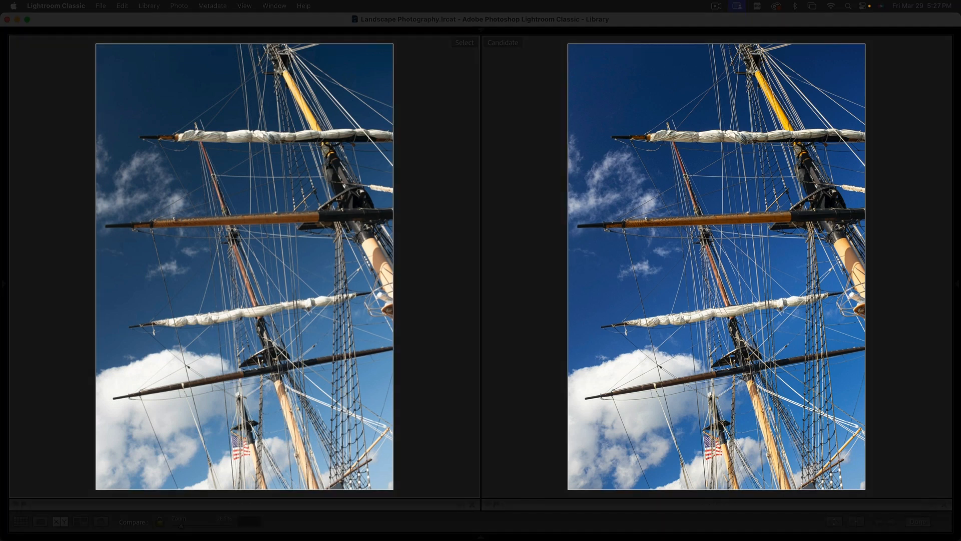
key(l)
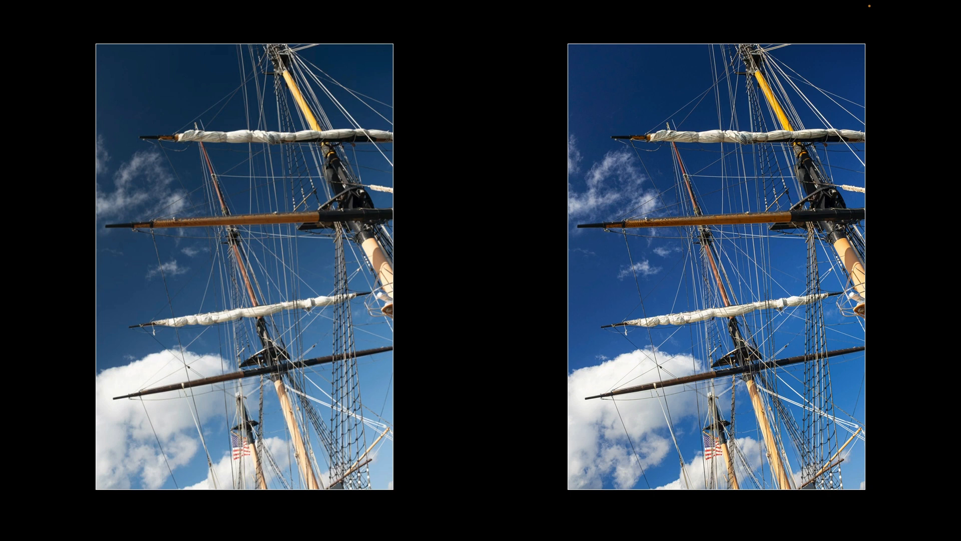
click(722, 310)
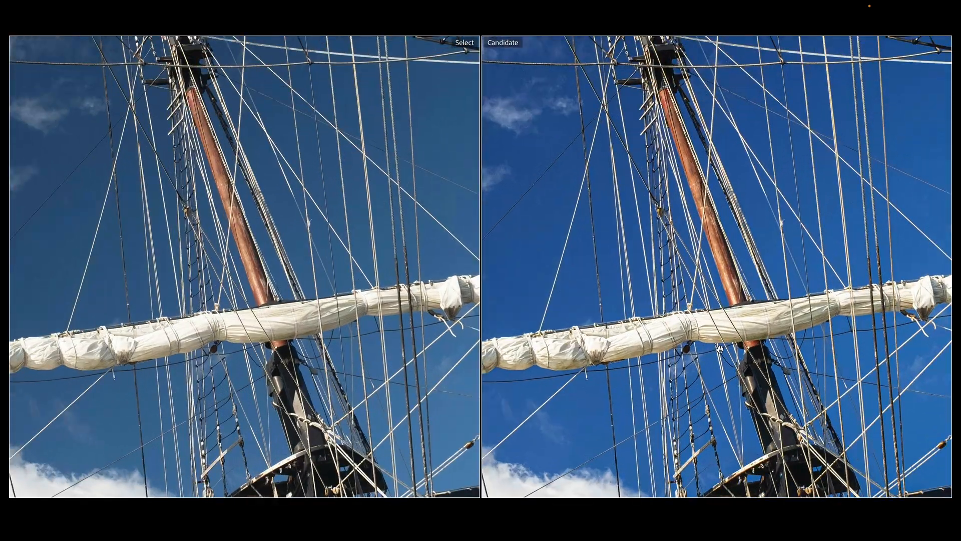